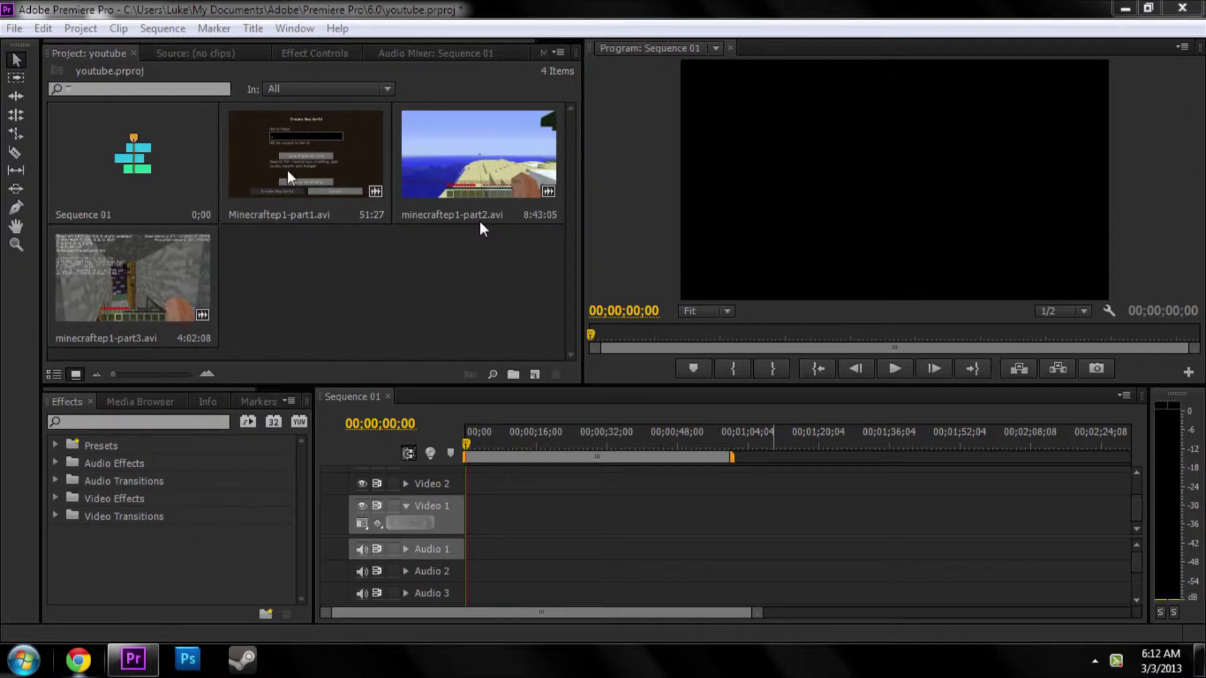
Step: Place Minecraftep1-part1.avi at 00:00:00:00 on the first video track of Sequence 01
left_click_drag(288, 172, 298, 280)
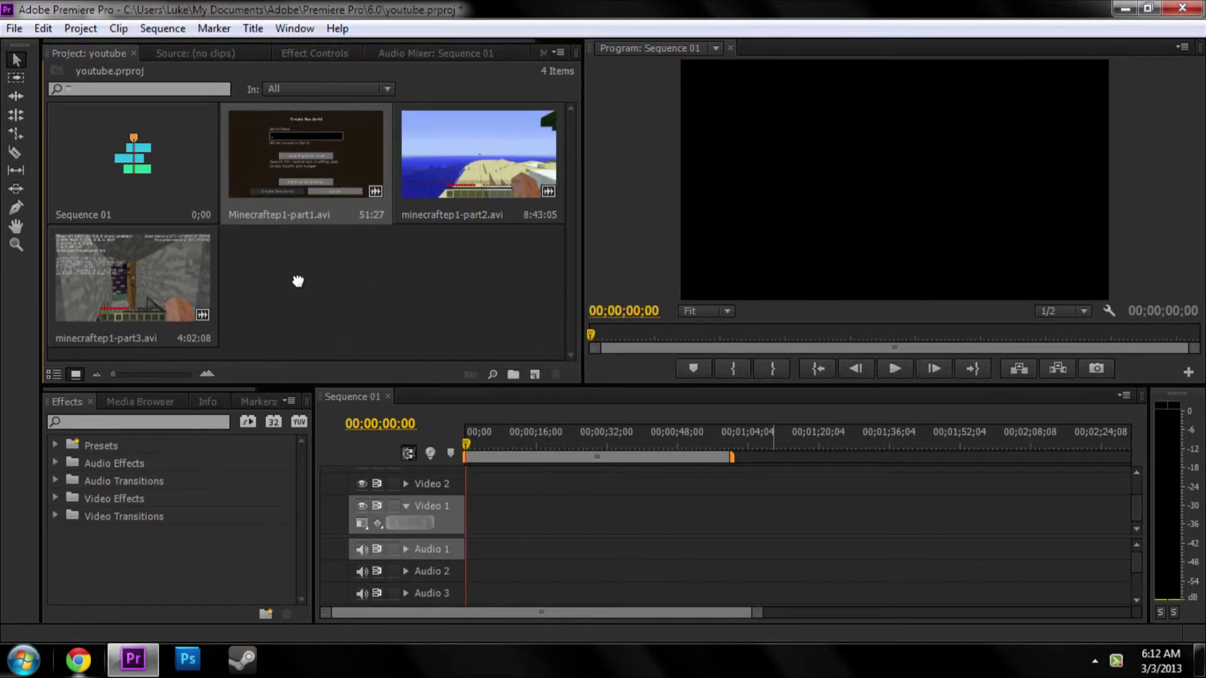
left_click_drag(297, 281, 560, 505)
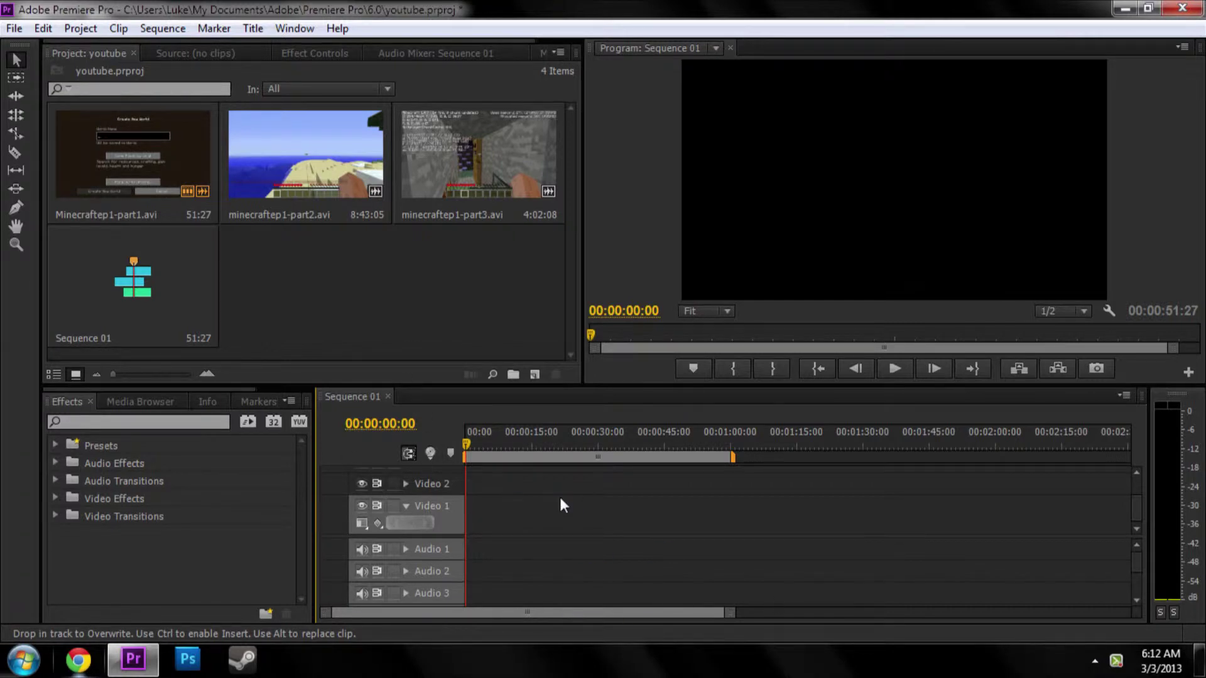
left_click_drag(561, 501, 560, 500)
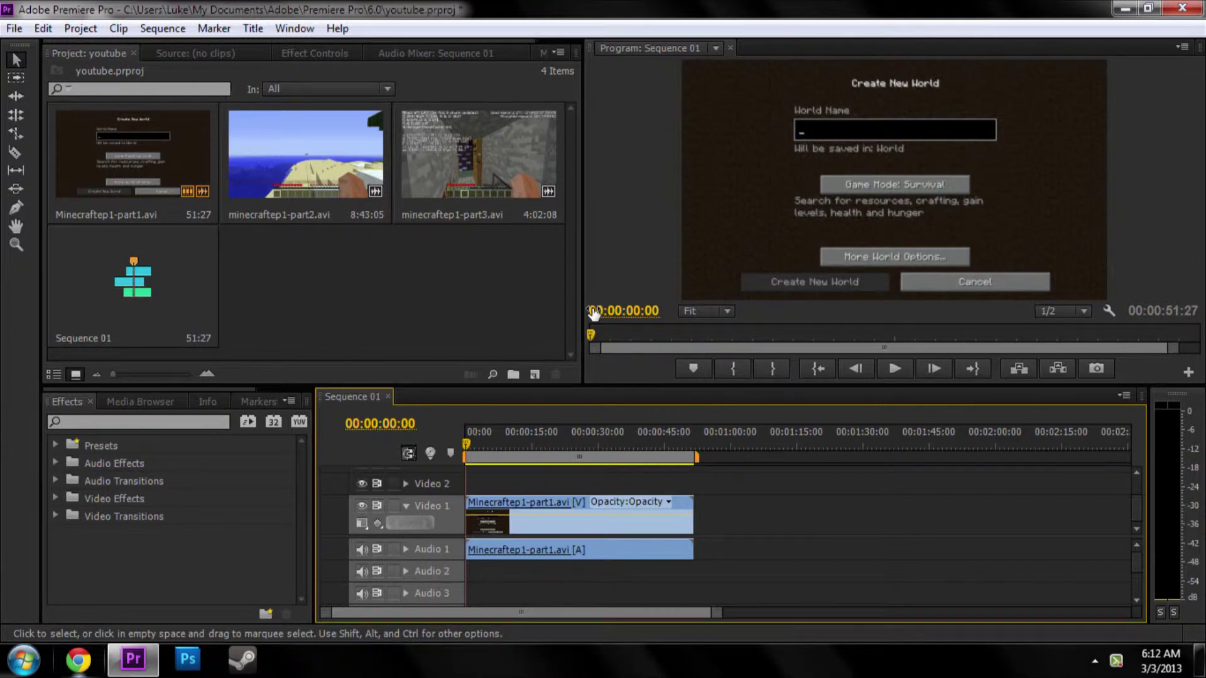
Step: Drag minecraftep1-part2.avi from the bin onto the timeline right after part1
left_click(346, 235)
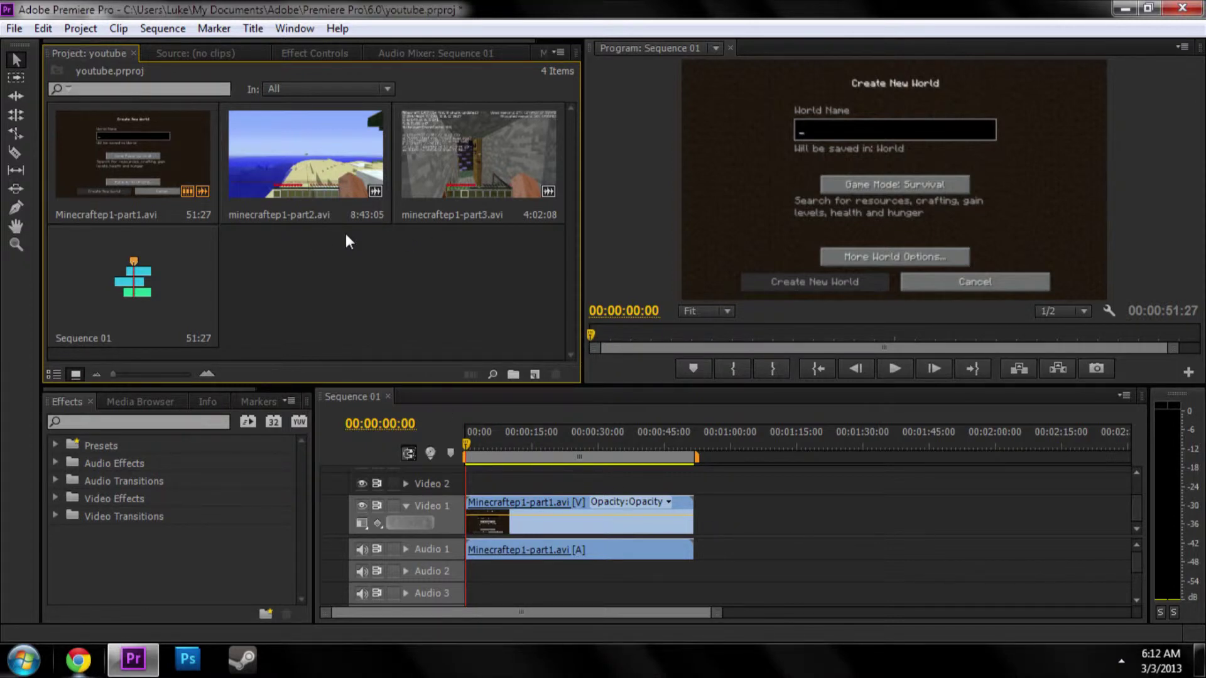
left_click(321, 142)
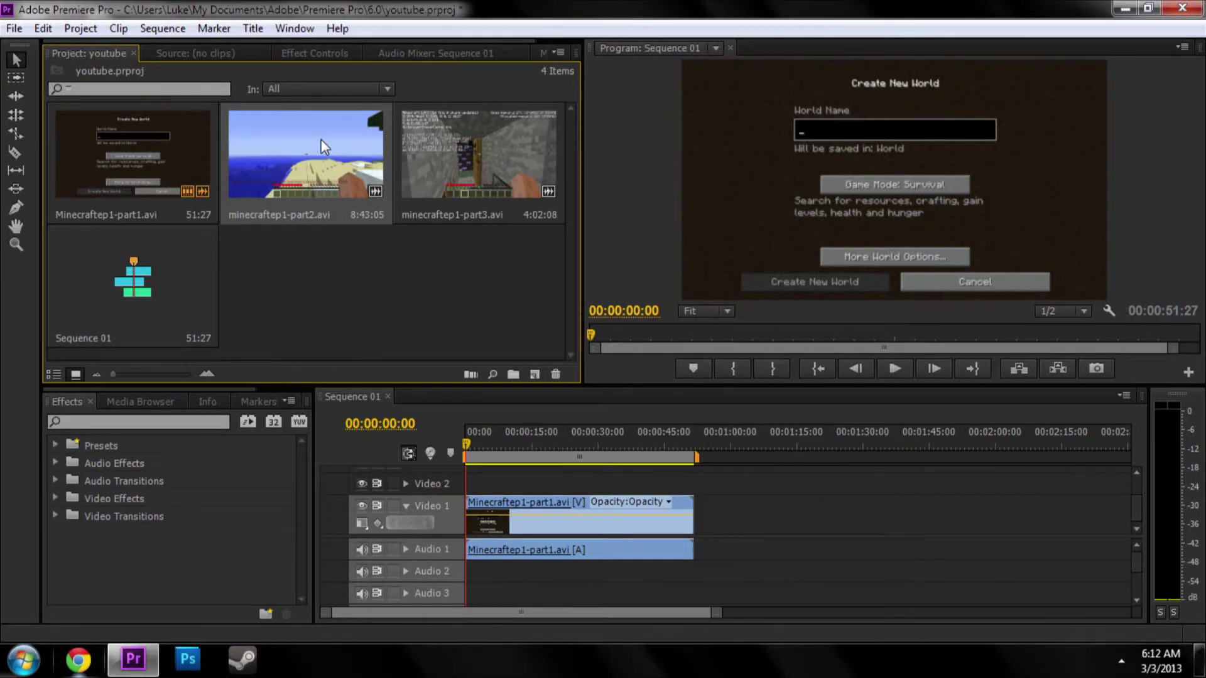
left_click_drag(321, 140, 694, 502)
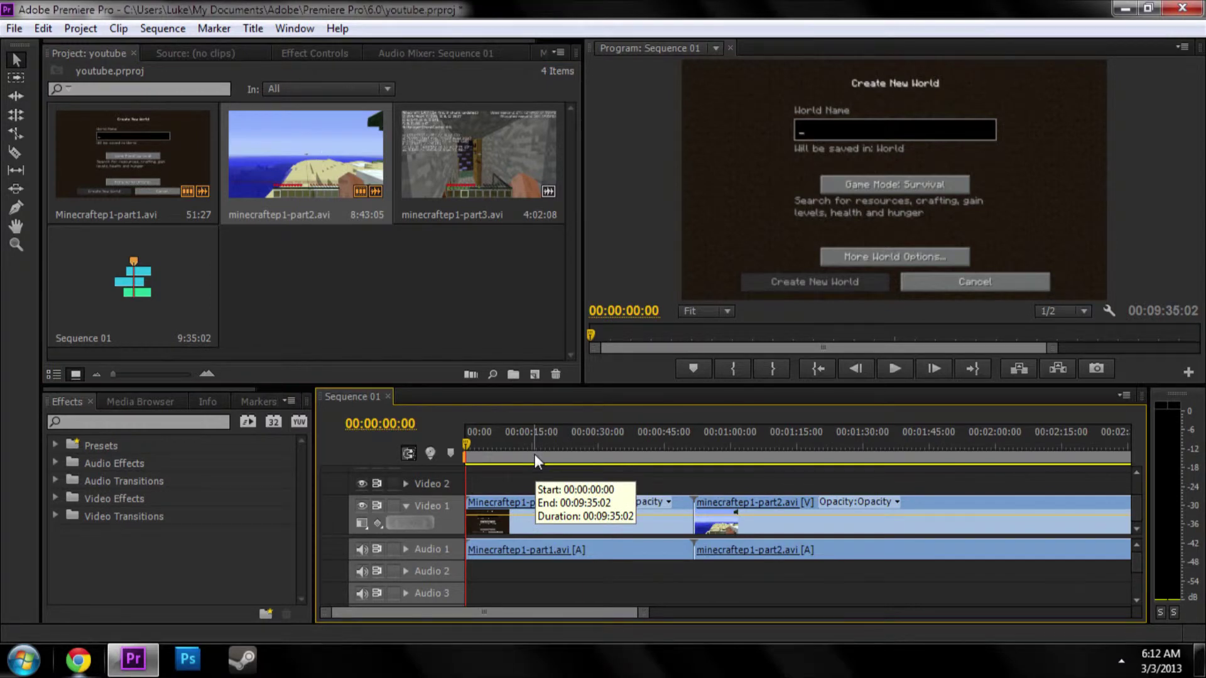
Step: Play across the part1/part2 cut from about 00:00:49:00, then search effects for 'cross dis'
left_click_drag(535, 459, 683, 459)
key("Home")
left_click(685, 460)
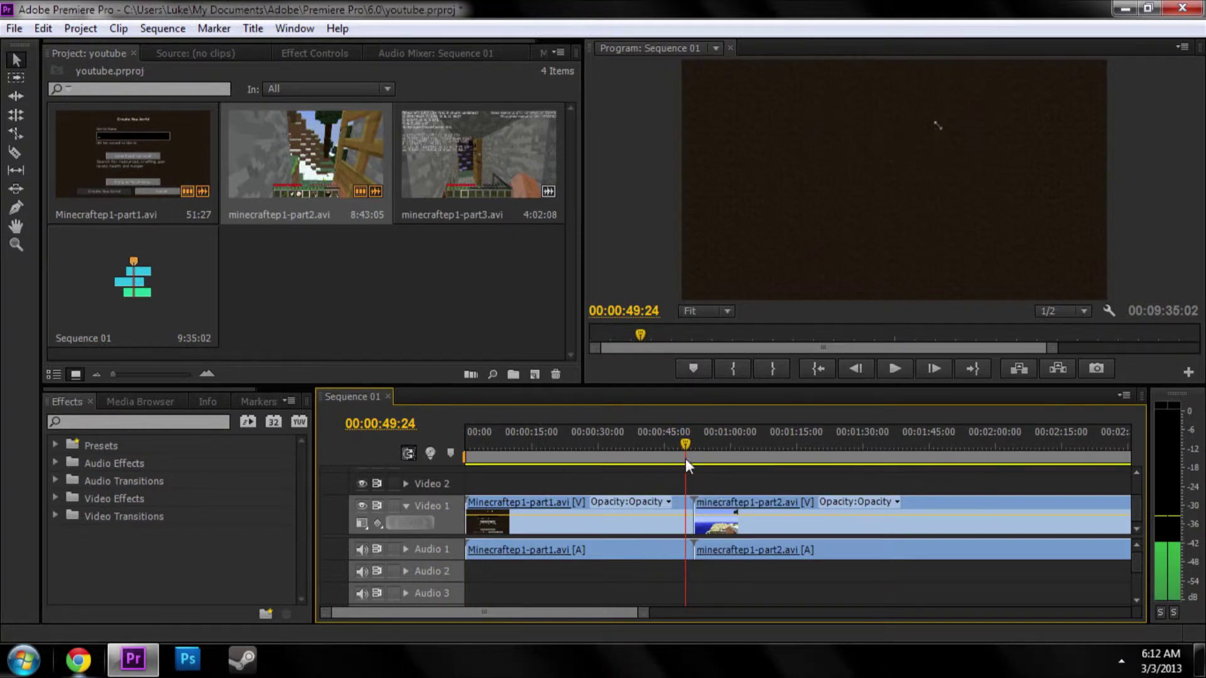
key("space")
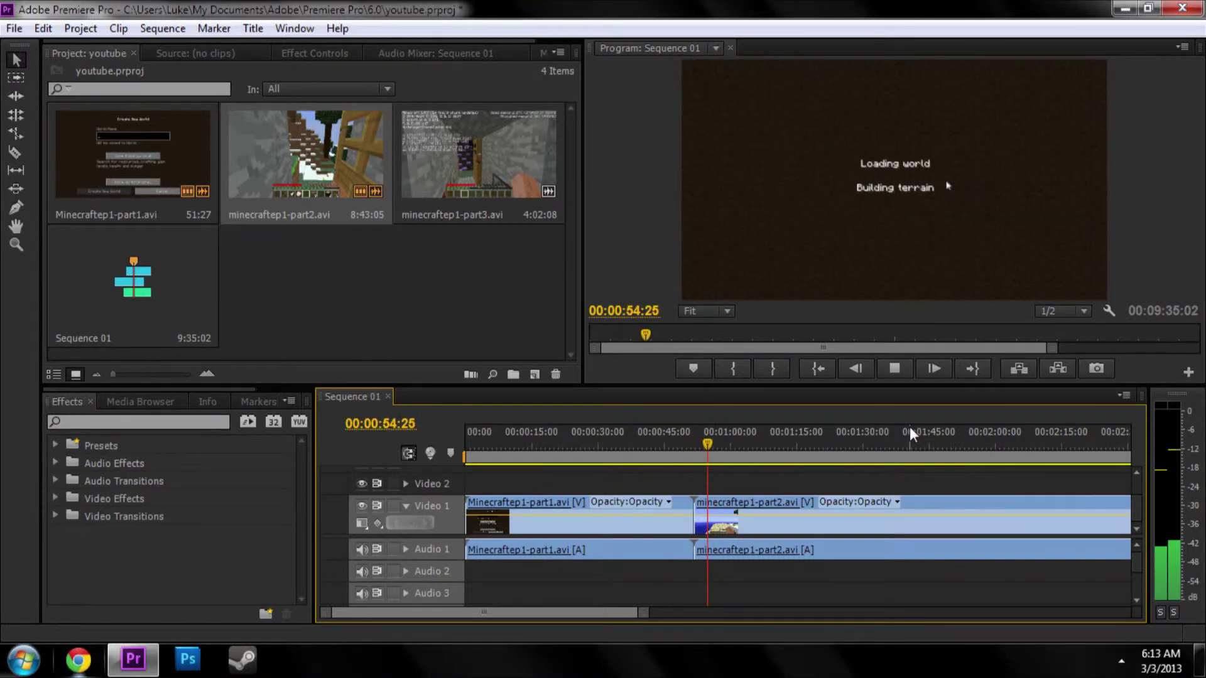
left_click(682, 445)
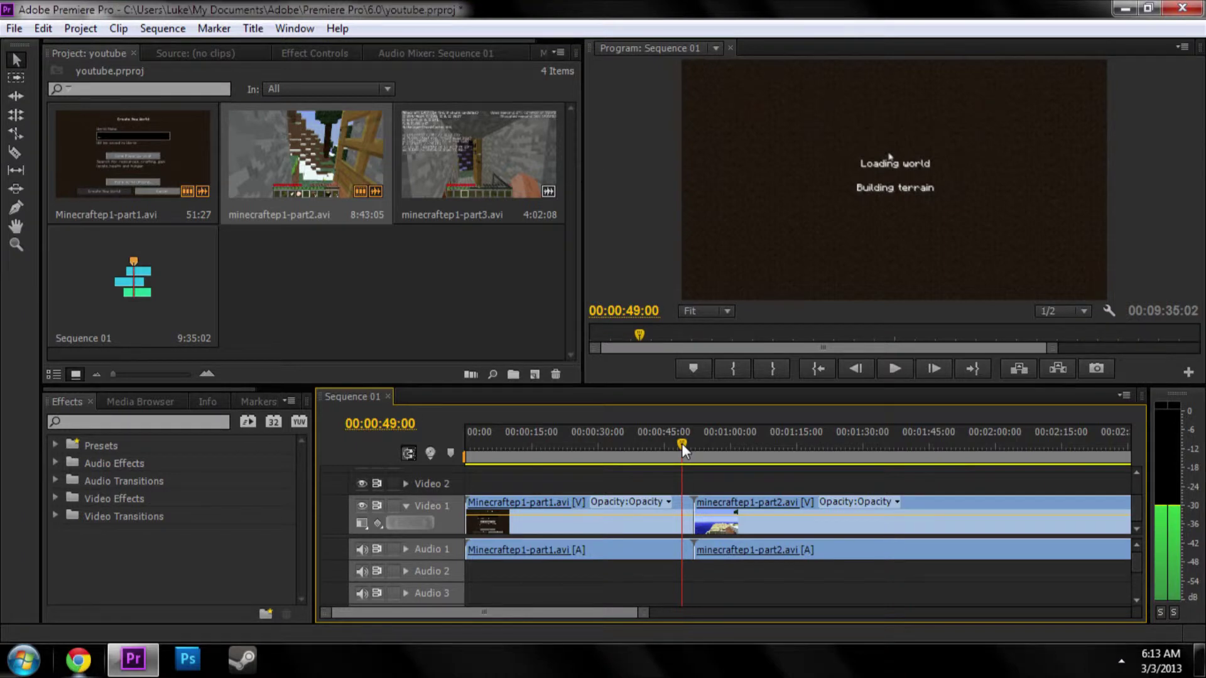
key("space")
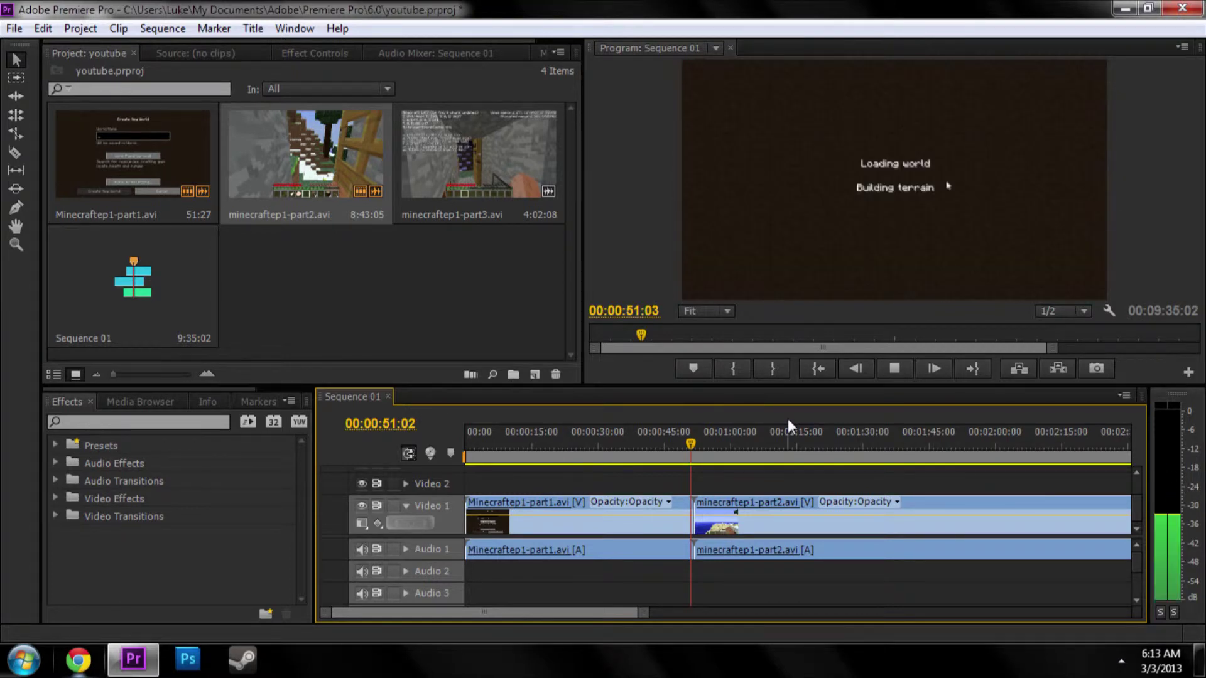
key("space")
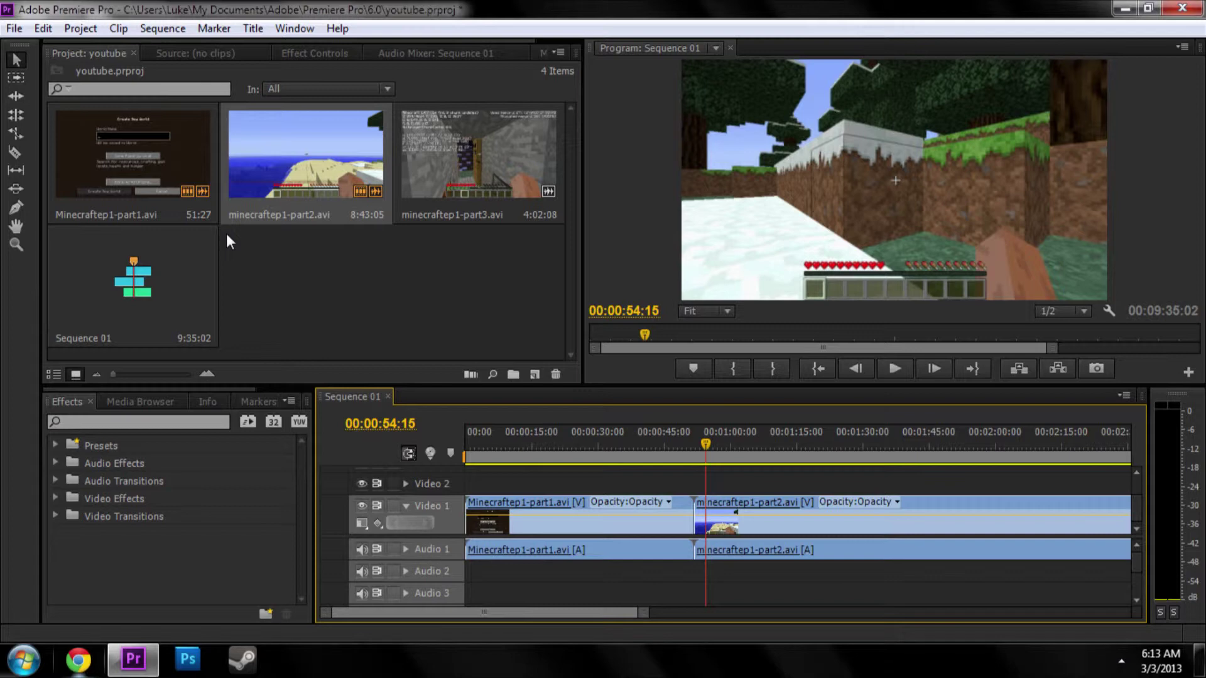
left_click(139, 421)
type("cross dis")
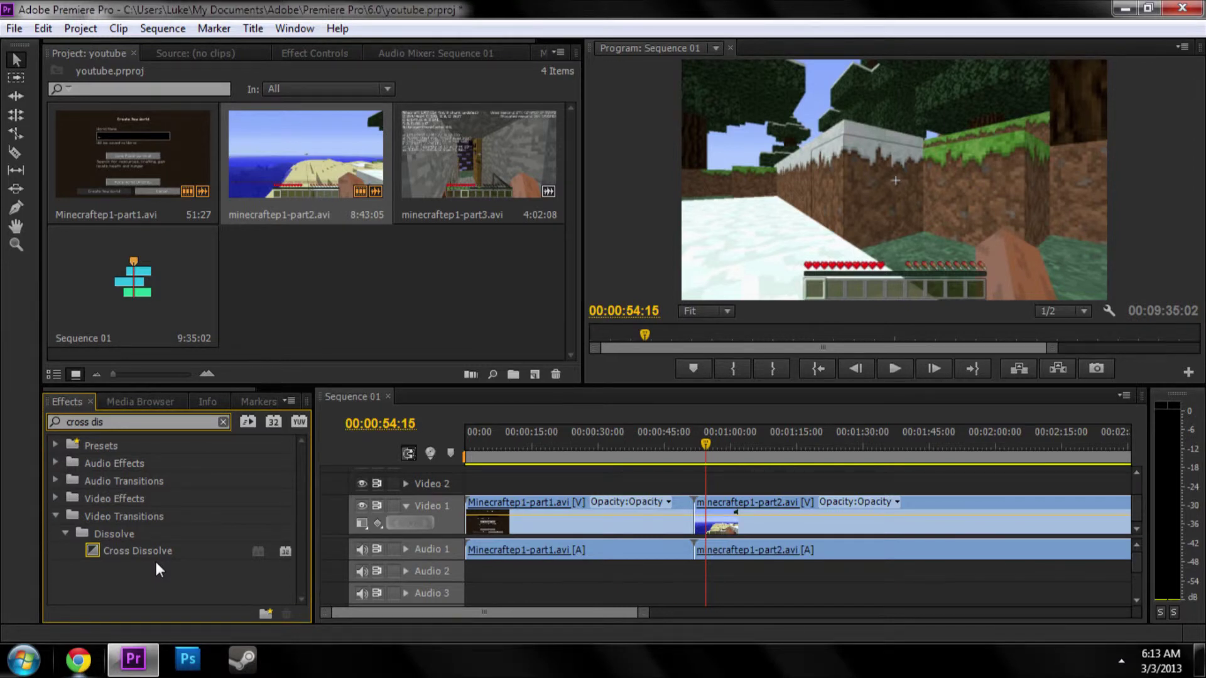
Step: Drop Cross Dissolve on the edit point between the clips and move the playhead back to 00:00:40:00
left_click_drag(156, 553, 694, 517)
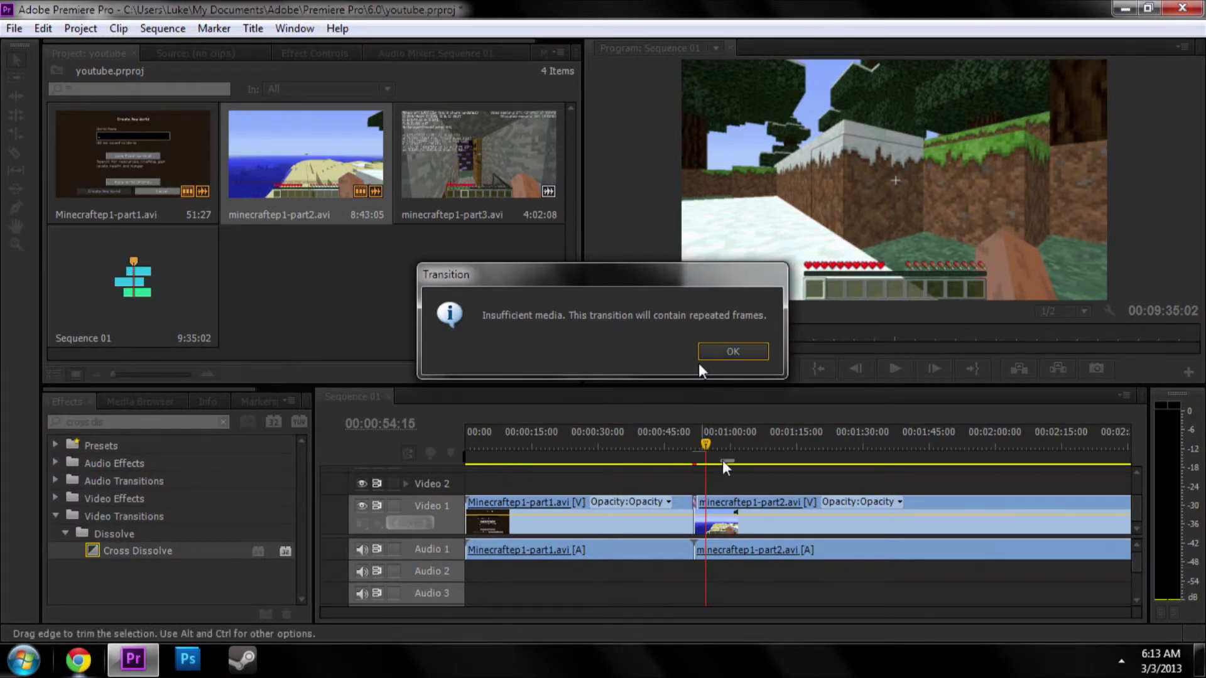
left_click(706, 446)
left_click_drag(704, 441, 646, 442)
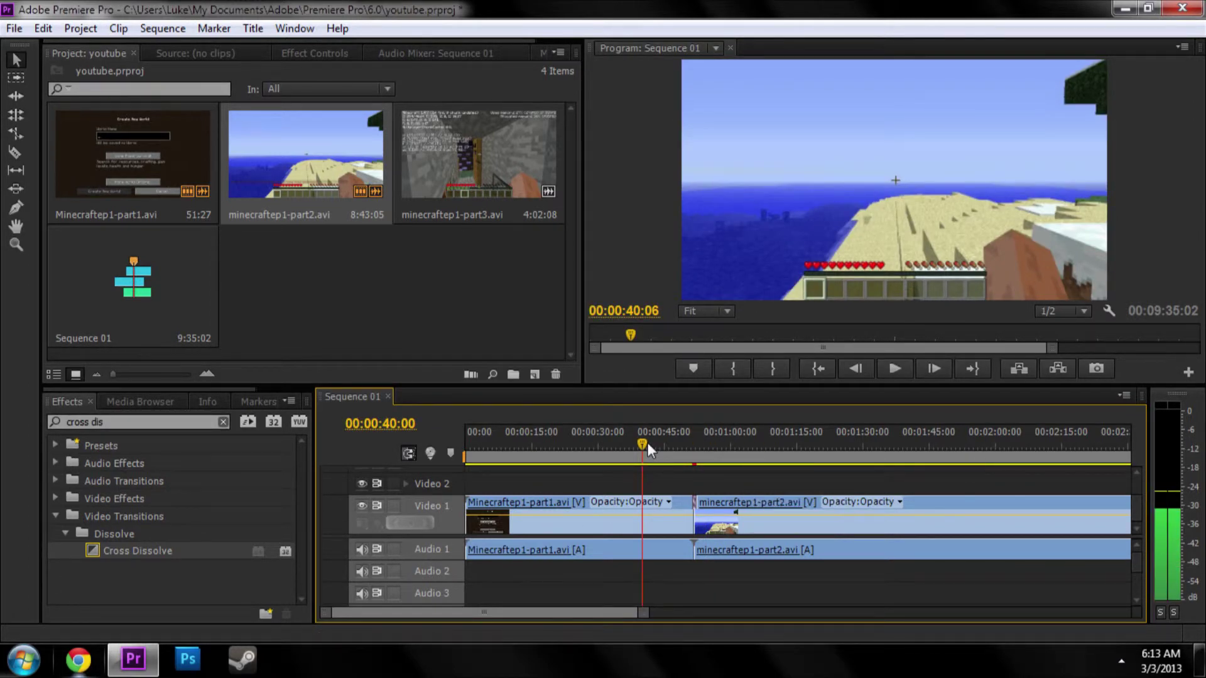
Step: Scrub and play through the transition, then park the playhead near 00:00:26:24
left_click_drag(647, 443, 688, 443)
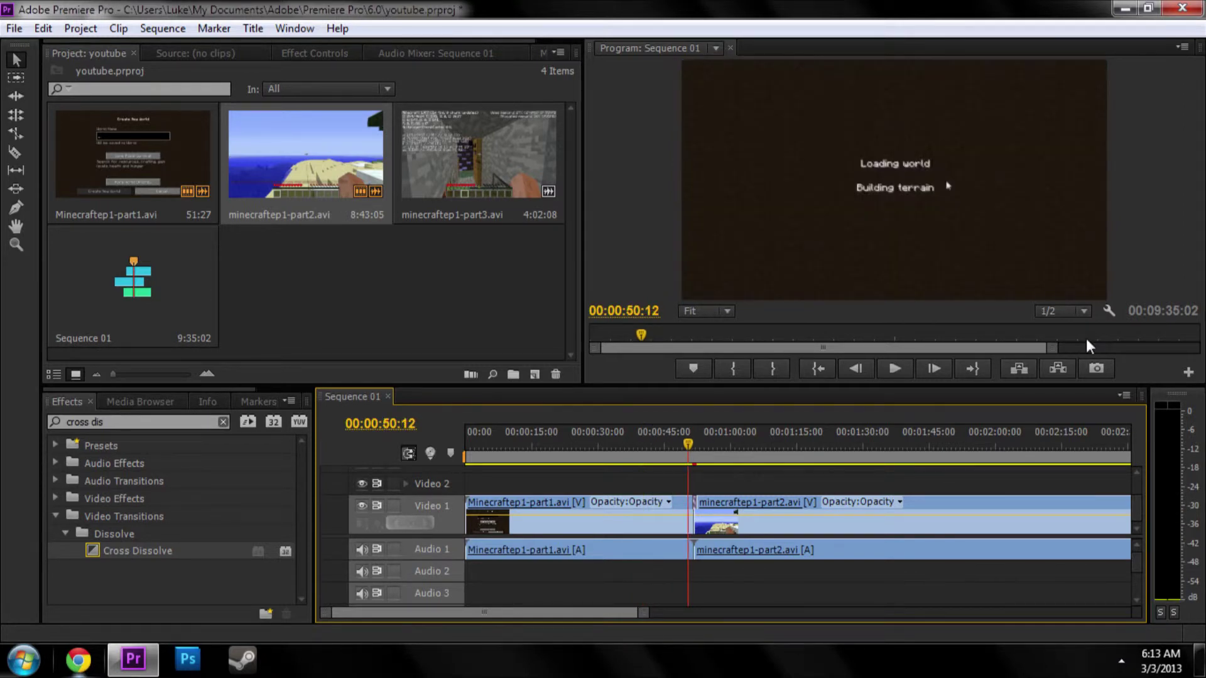
key("space")
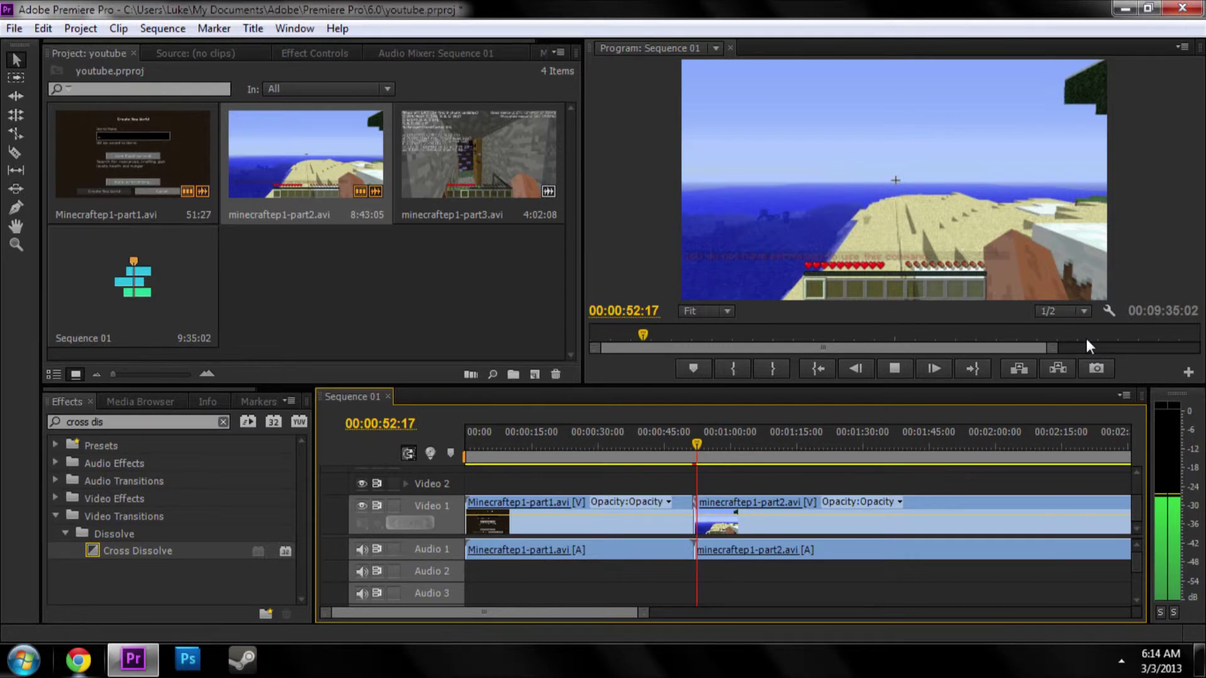
key("space")
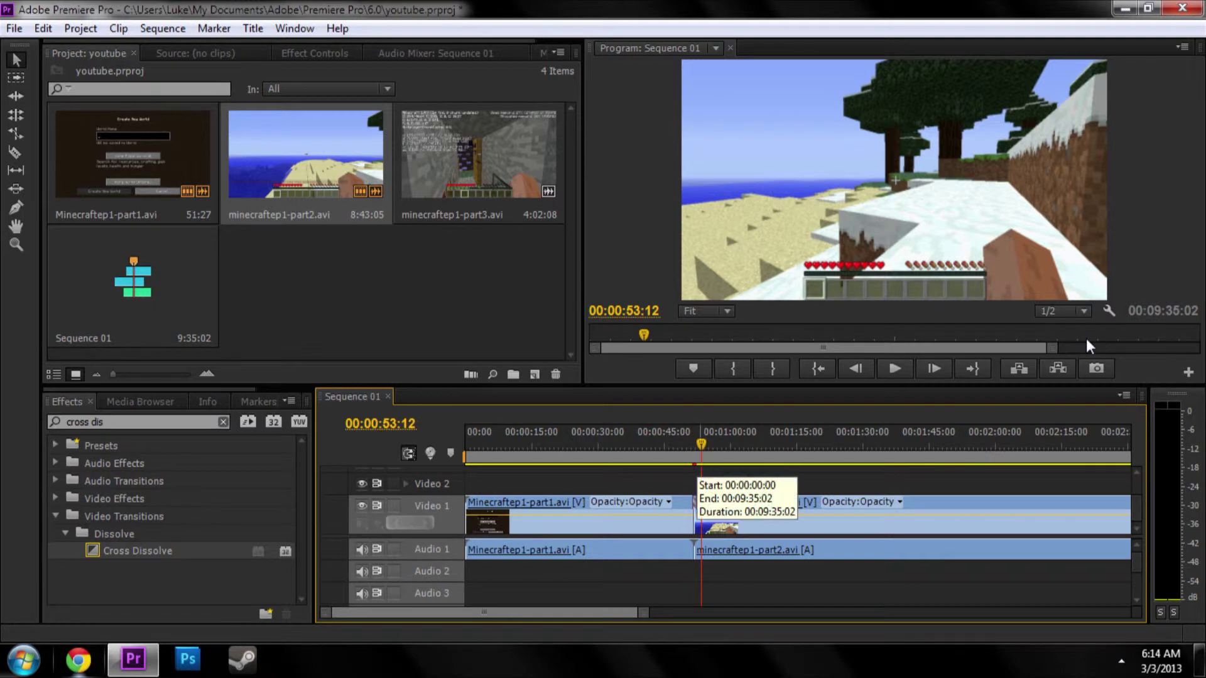
left_click_drag(701, 447, 548, 465)
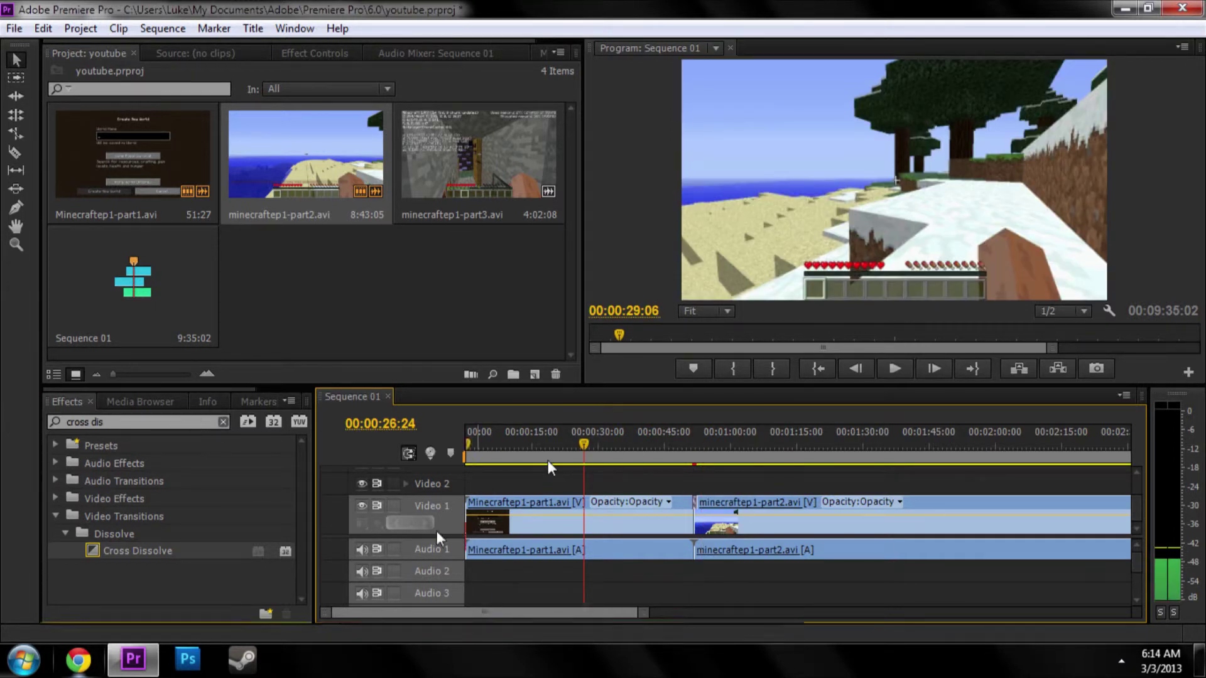
Step: Return the playhead to the sequence start, clear the effects filter, and add a new custom bin
key("Home")
left_click(223, 422)
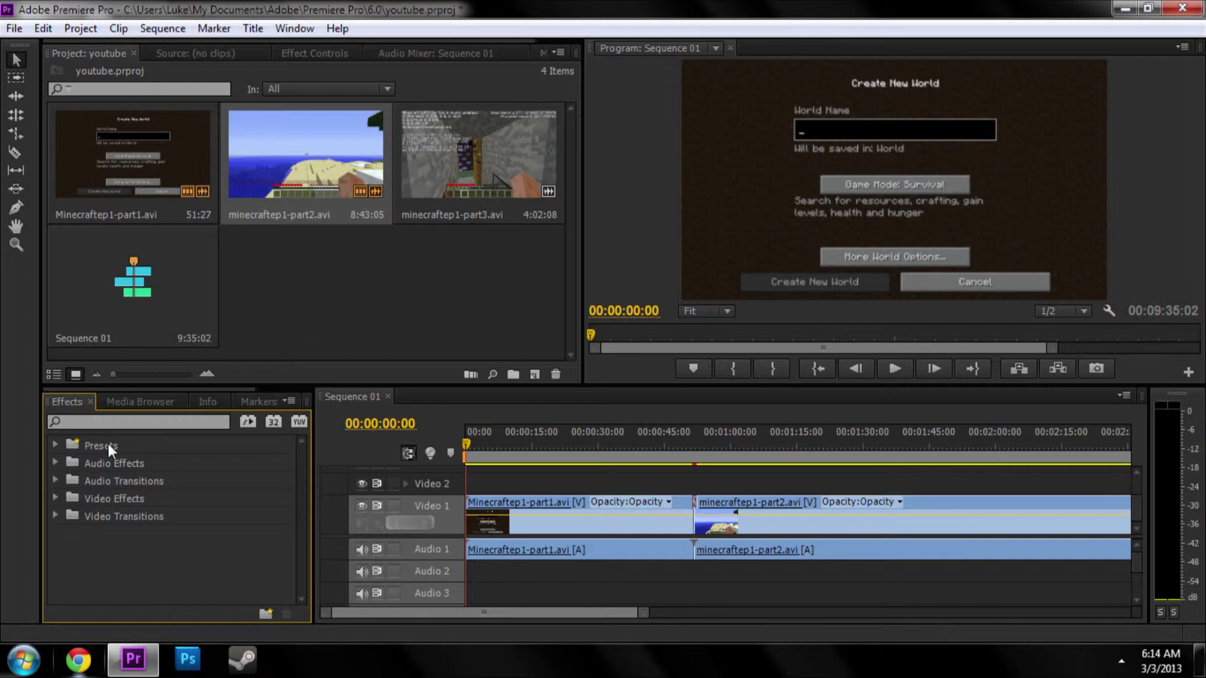
left_click(263, 619)
Step: Rename Custom Bin 01 to 'Tutorials'
right_click(101, 533)
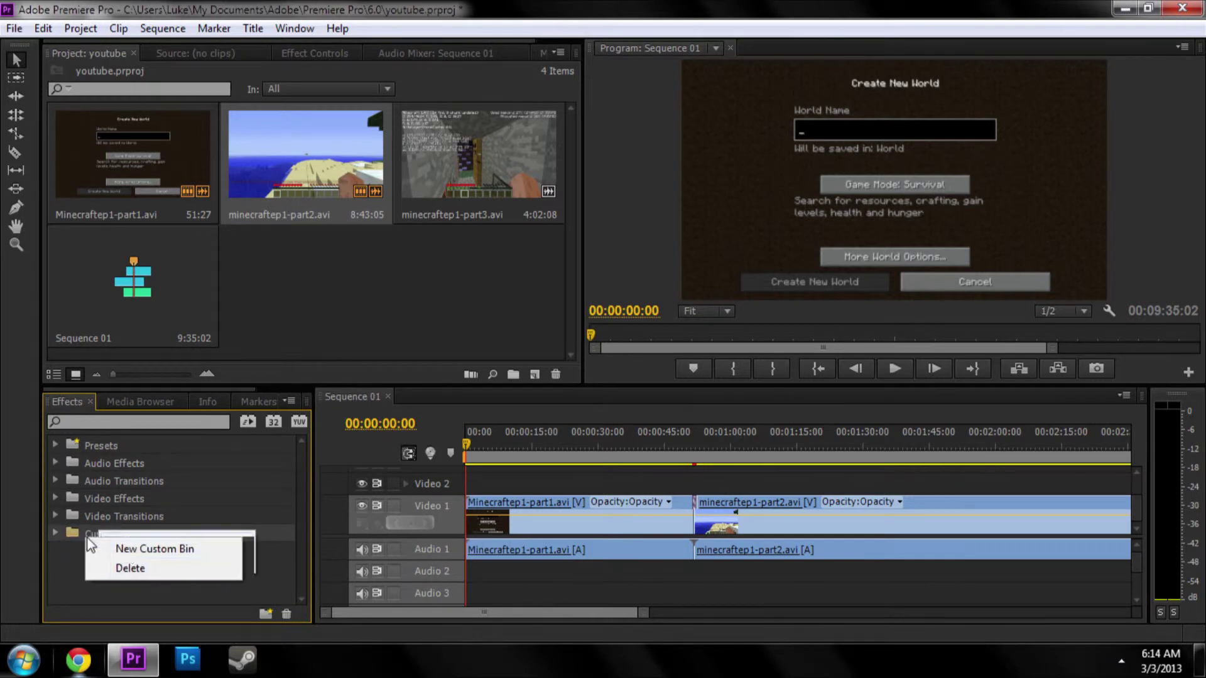
right_click(87, 536)
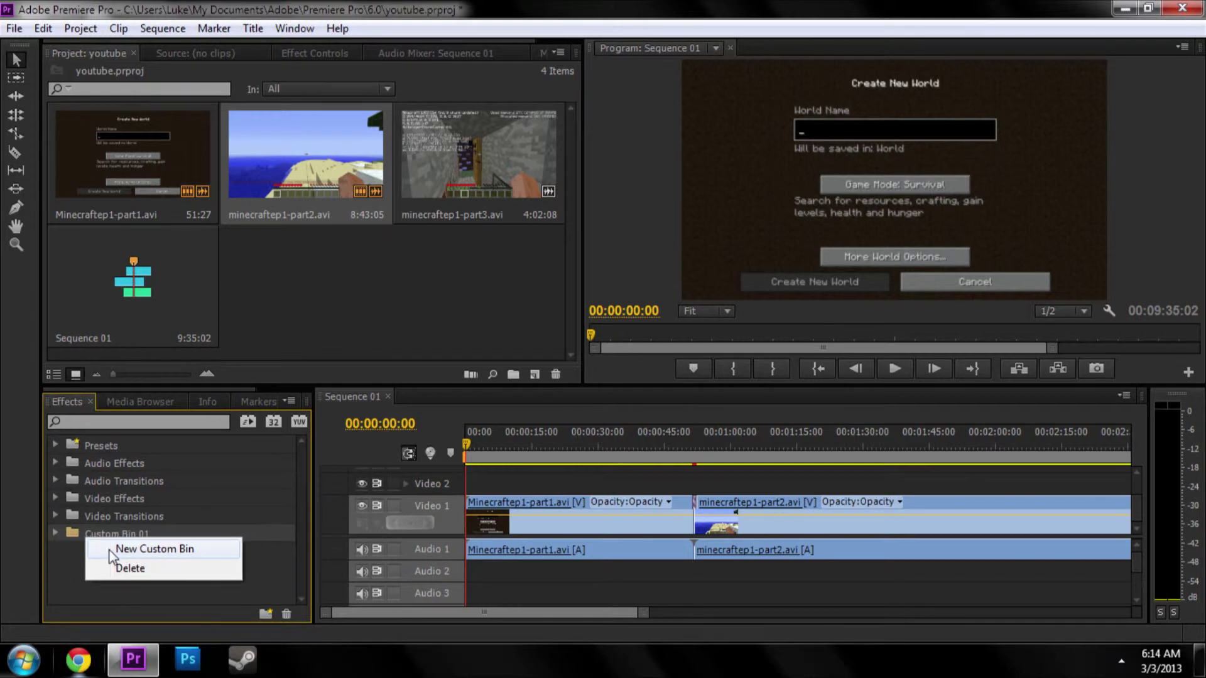
left_click(80, 537)
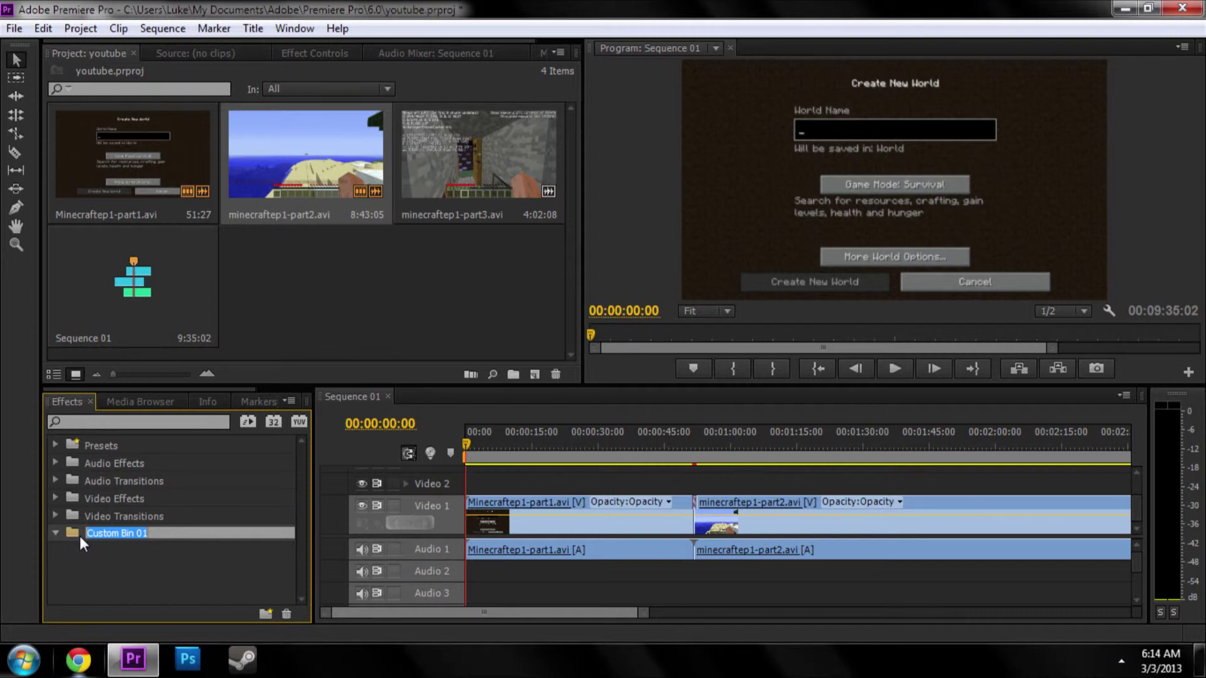
key("BackSpace")
type("Tutorials")
key("Return")
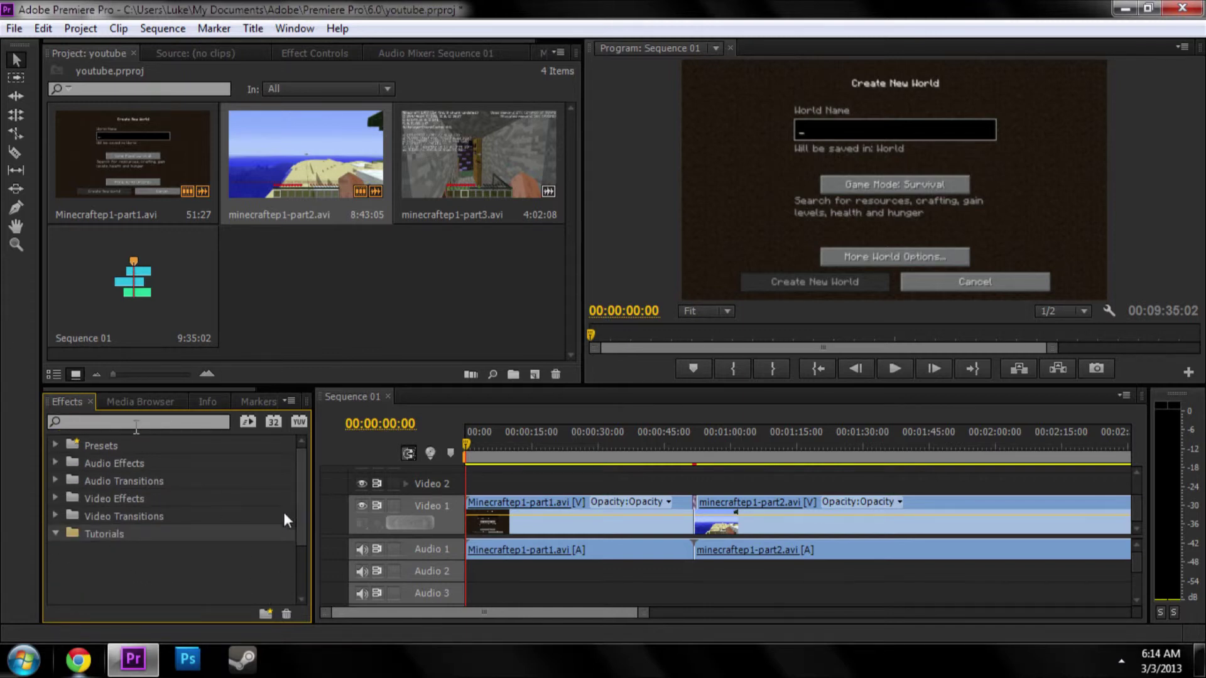
Step: Filter effects by 'cros' and drag Cross Dissolve into the Tutorials bin
type("cros")
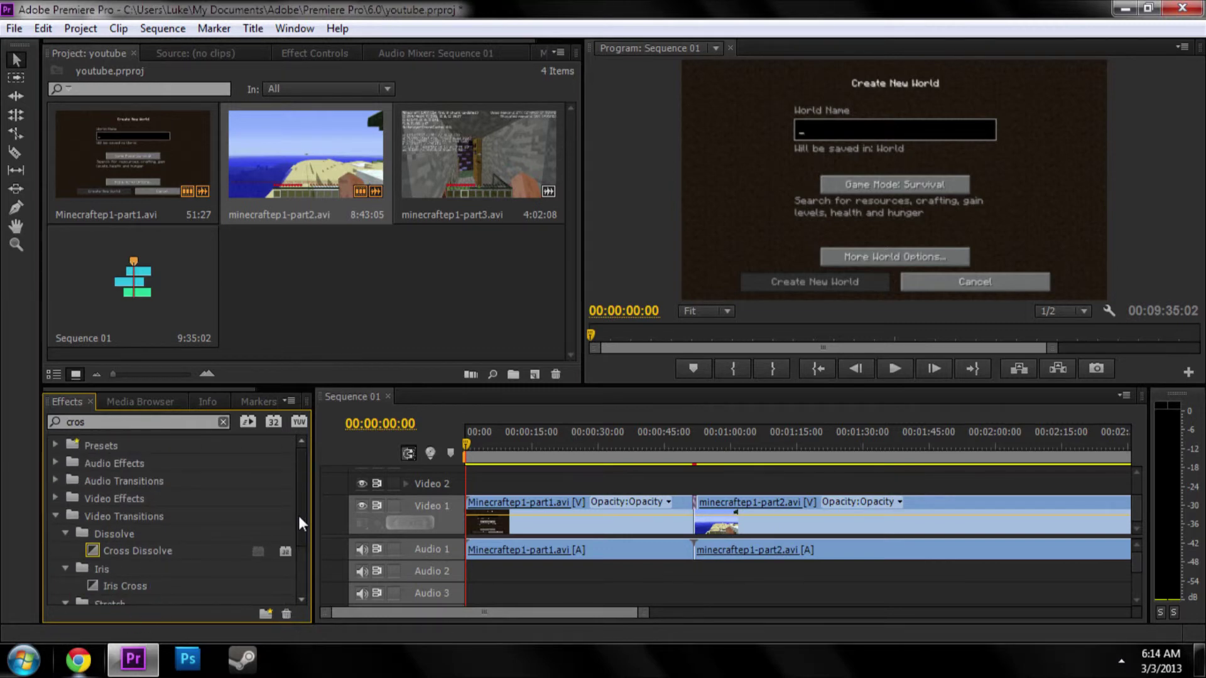
scroll(299, 515, "down", 3)
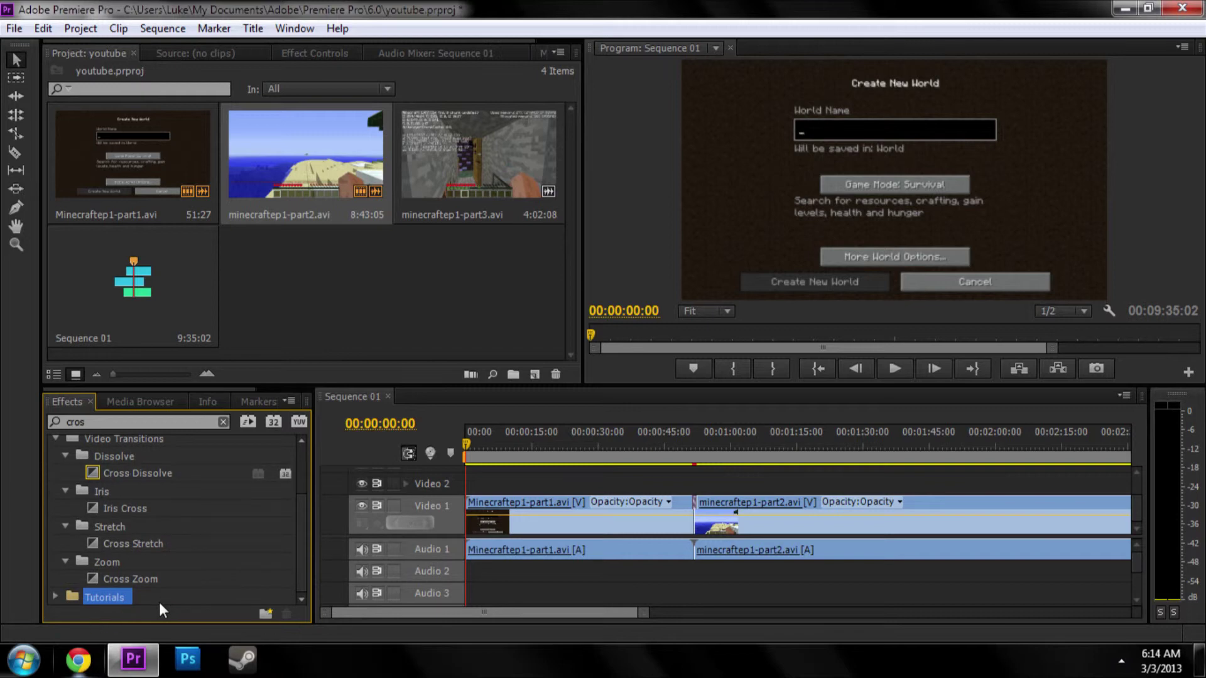
left_click(73, 607)
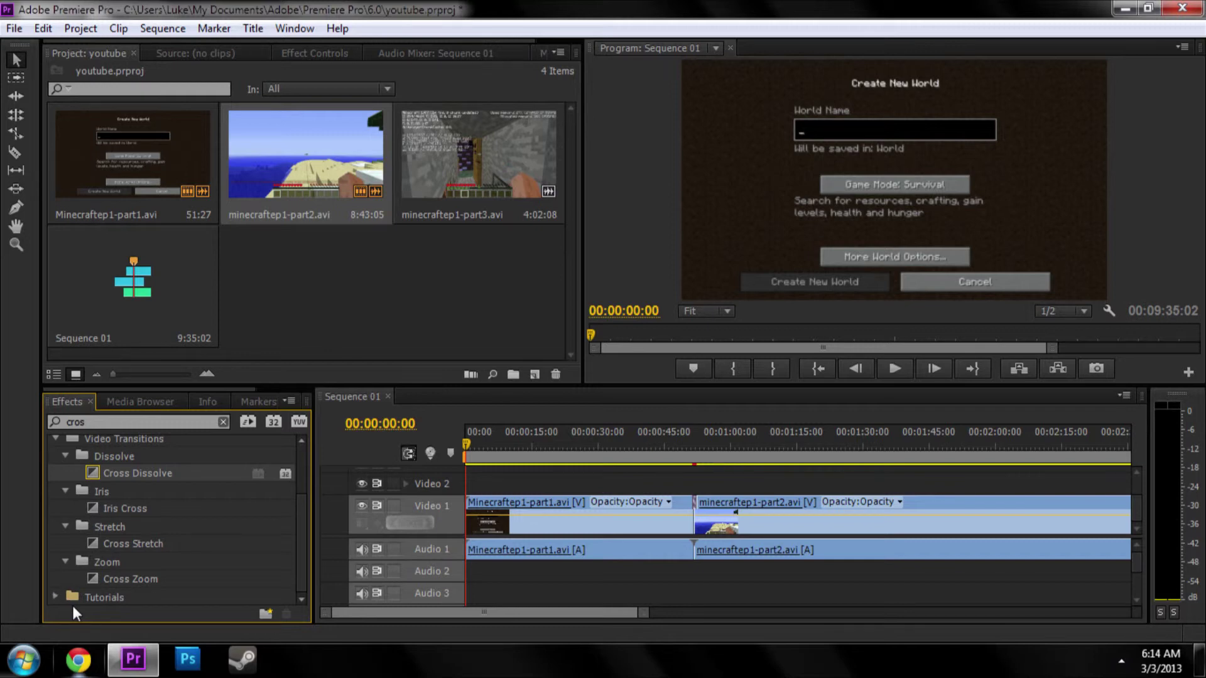
left_click_drag(133, 598, 100, 594)
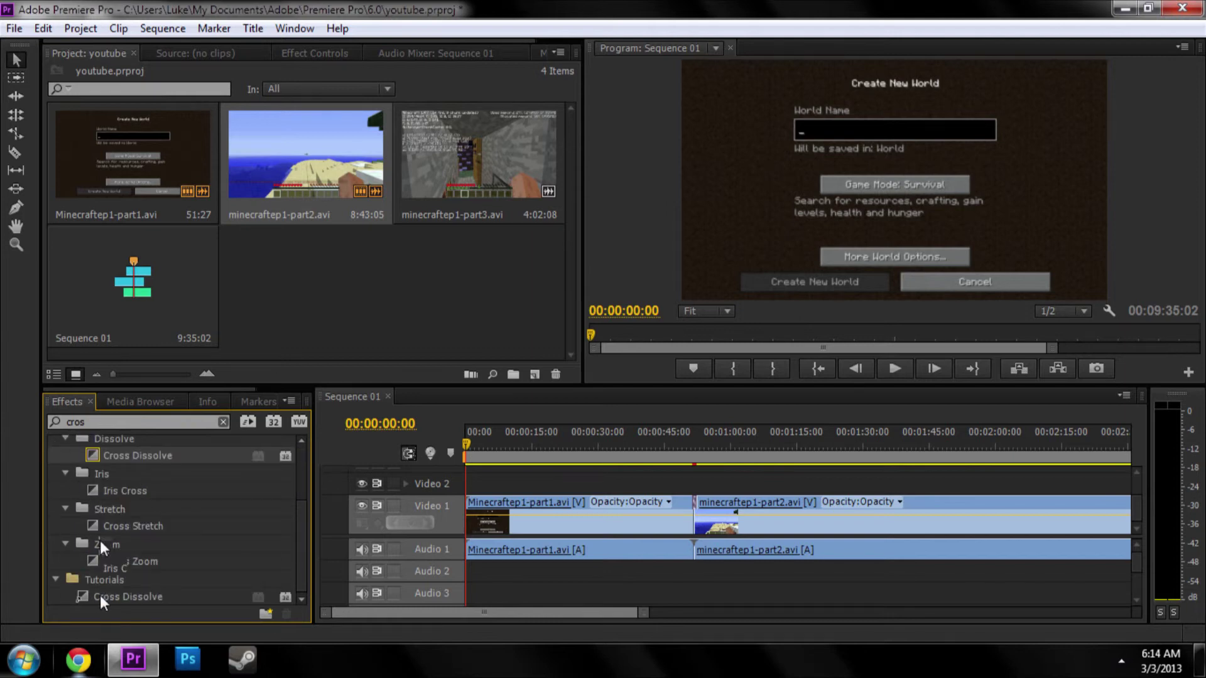
Step: Collapse and re-expand the Video Transitions folder and scroll through the filtered list
scroll(66, 522, "up", 3)
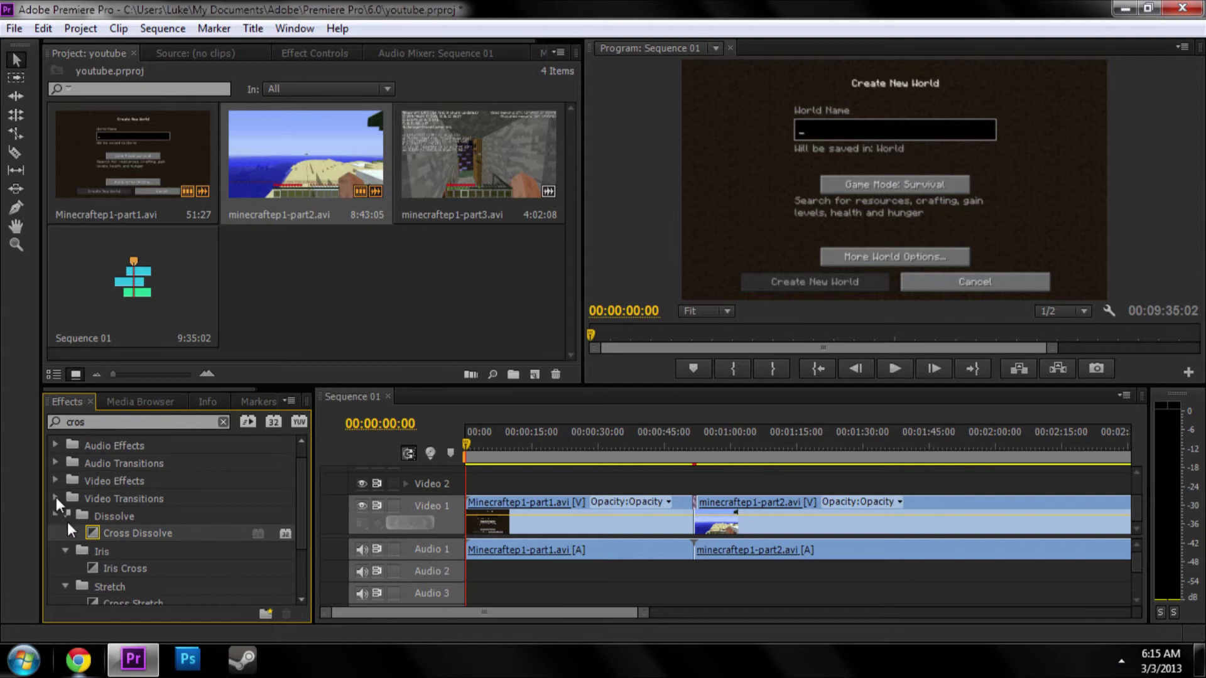
left_click(55, 498)
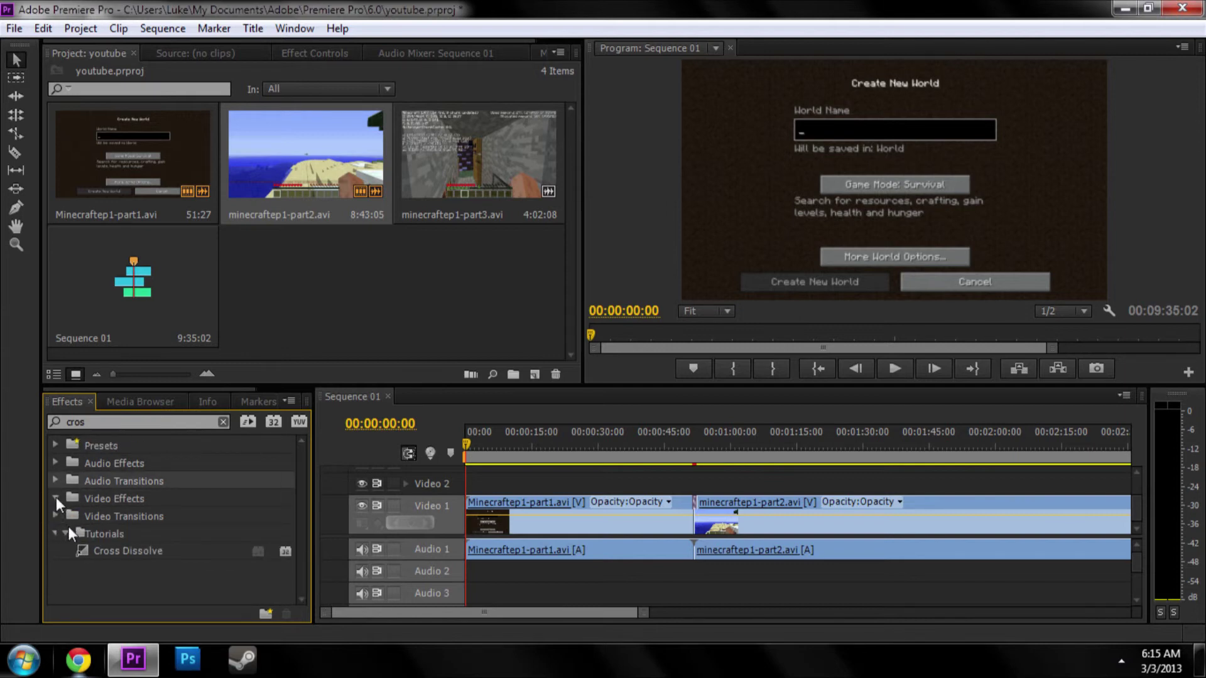
left_click(55, 497)
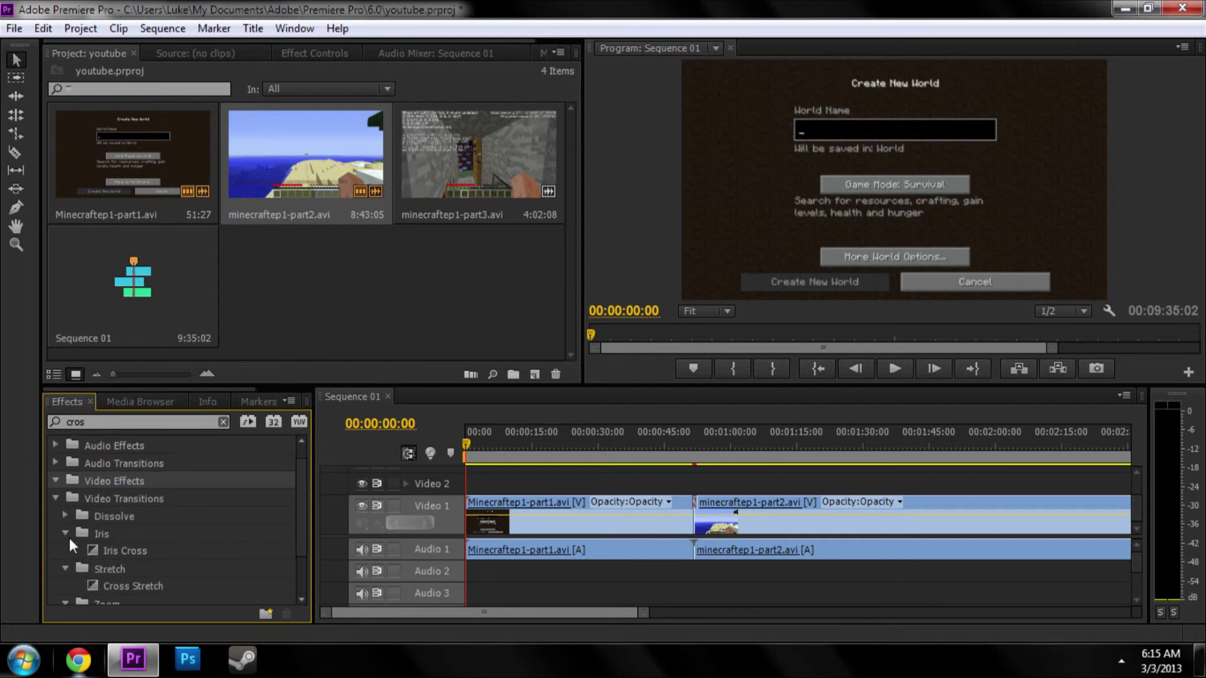
scroll(131, 559, "down", 3)
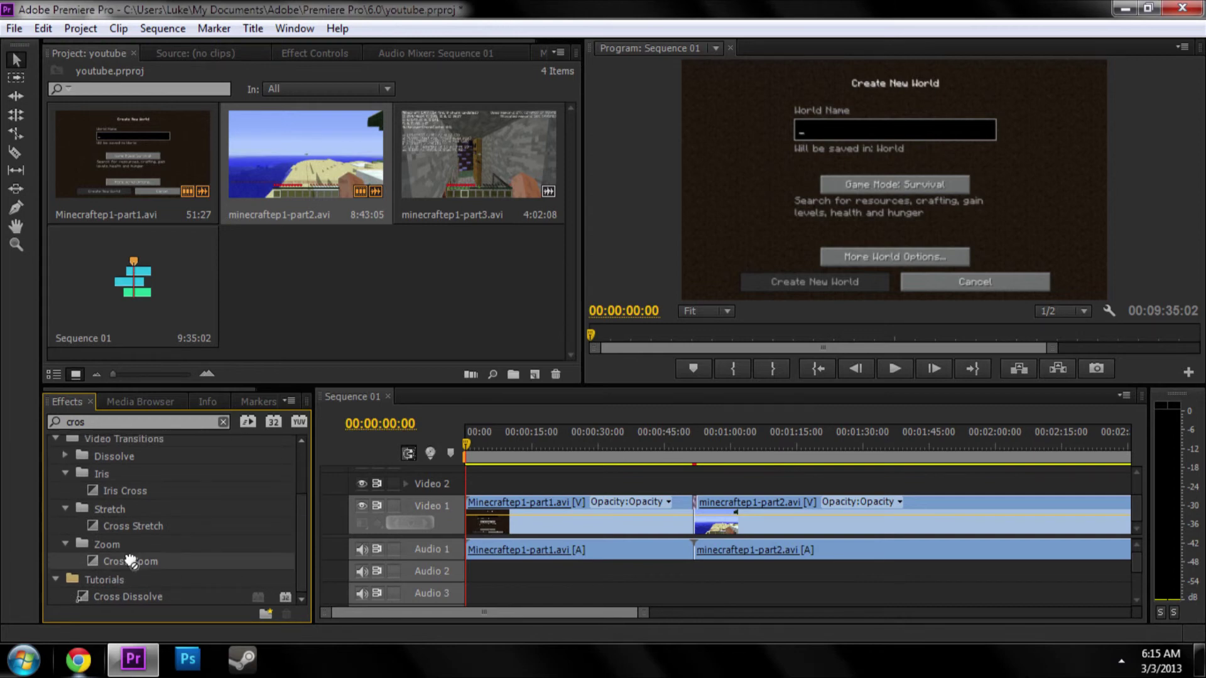
scroll(86, 444, "up", 4)
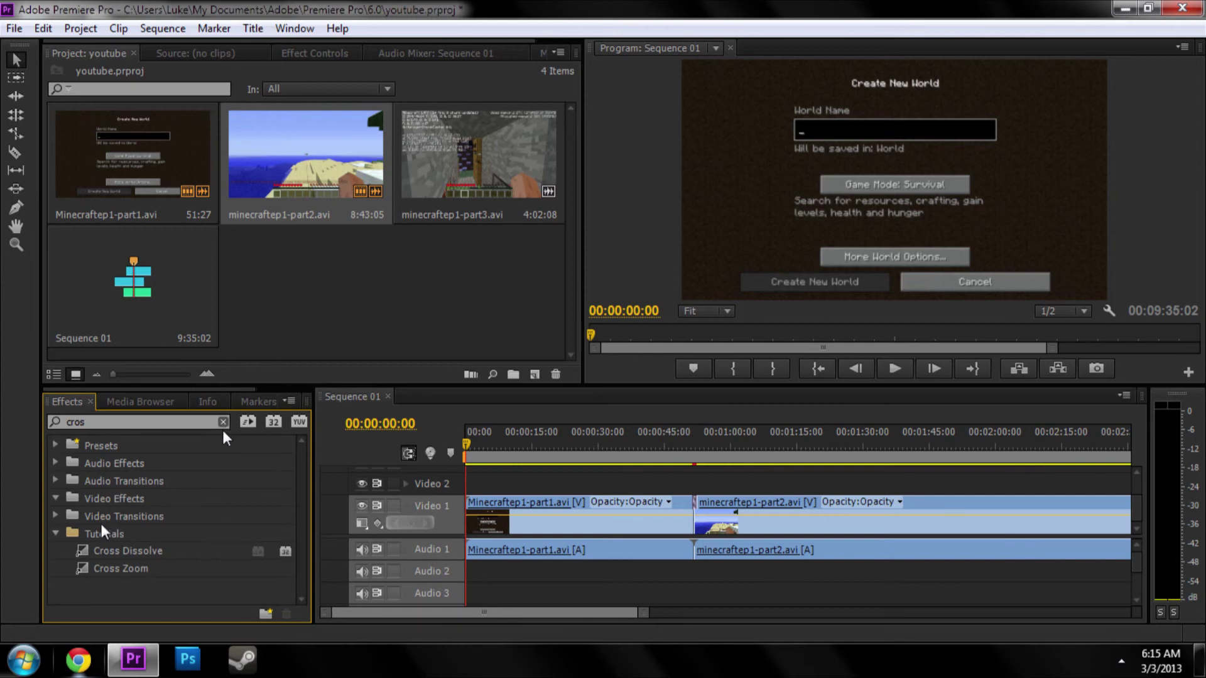
Step: Clear the effects search filter and drag Cross Zoom into the Tutorials bin
left_click(223, 422)
left_click_drag(105, 586, 116, 602)
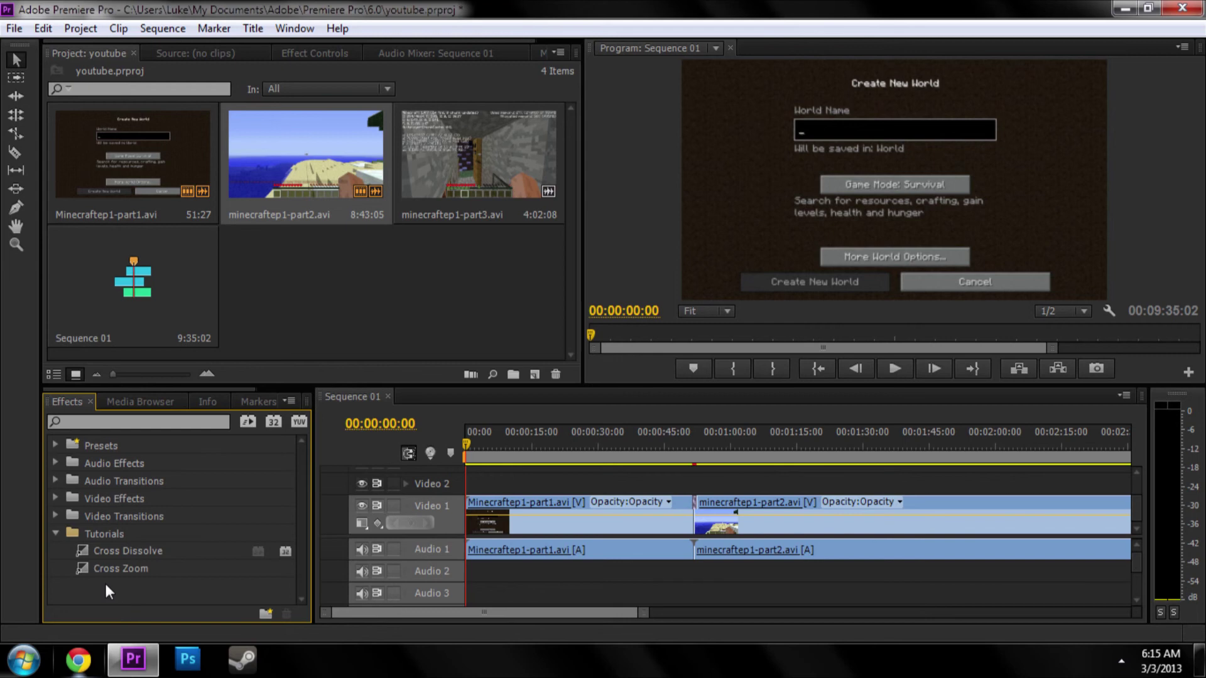